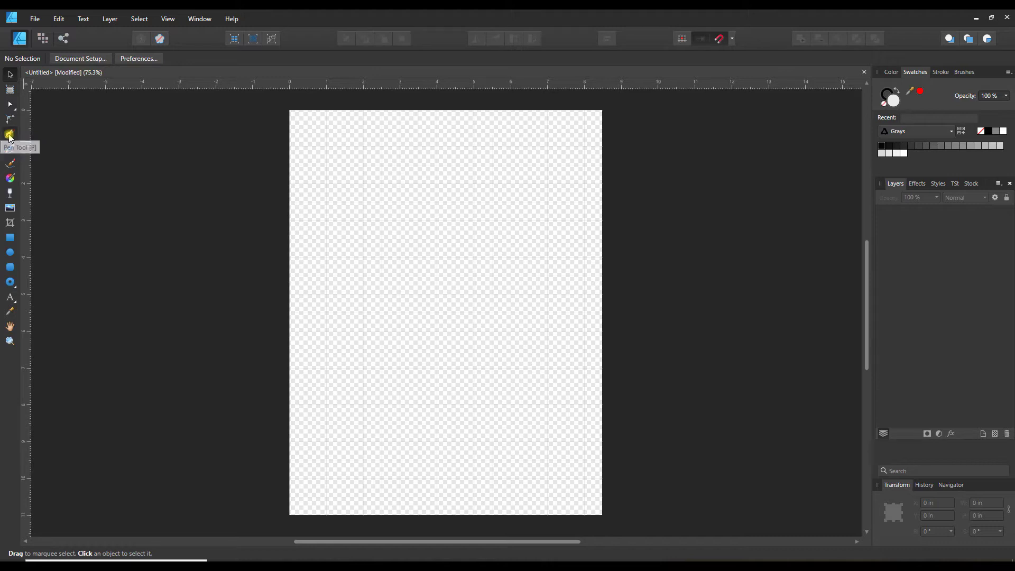
Switch to the Pen tool in Line mode and set a start point near the top-left of the page
key("p")
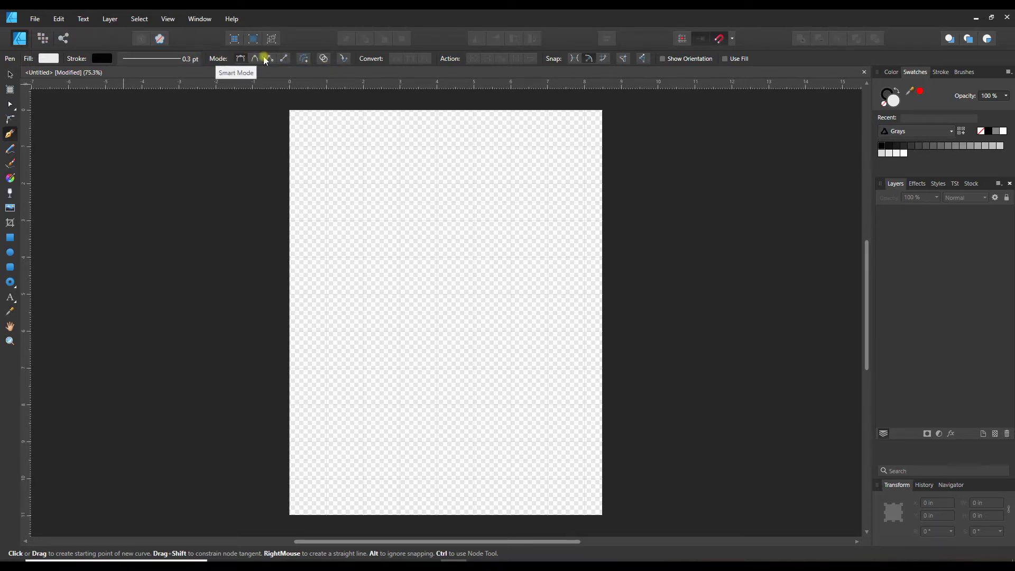
left_click(285, 58)
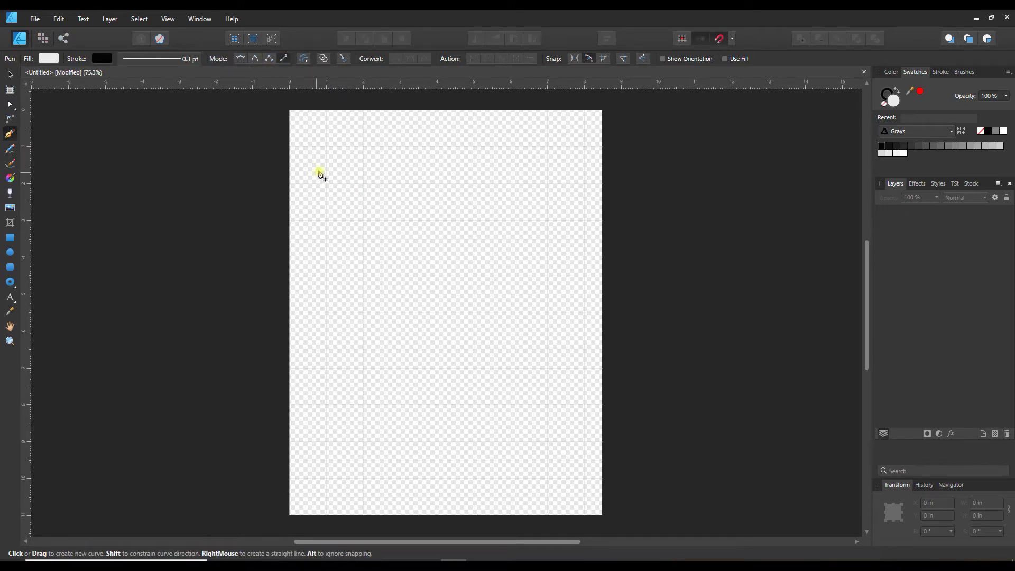
left_click(328, 148)
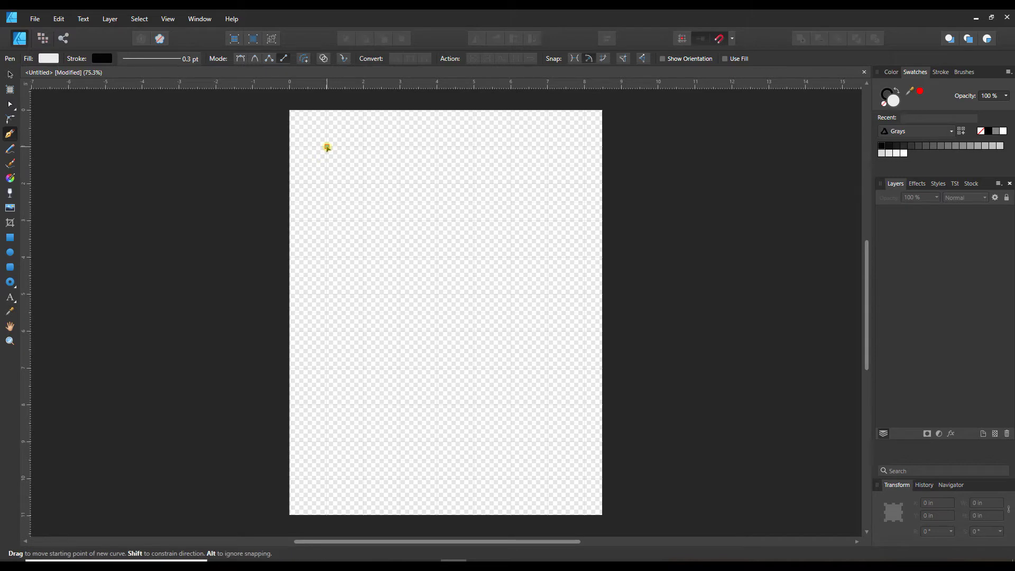
End the line to the right, then give it a 26 pt stroke with Butt Cap ends
left_click(548, 147)
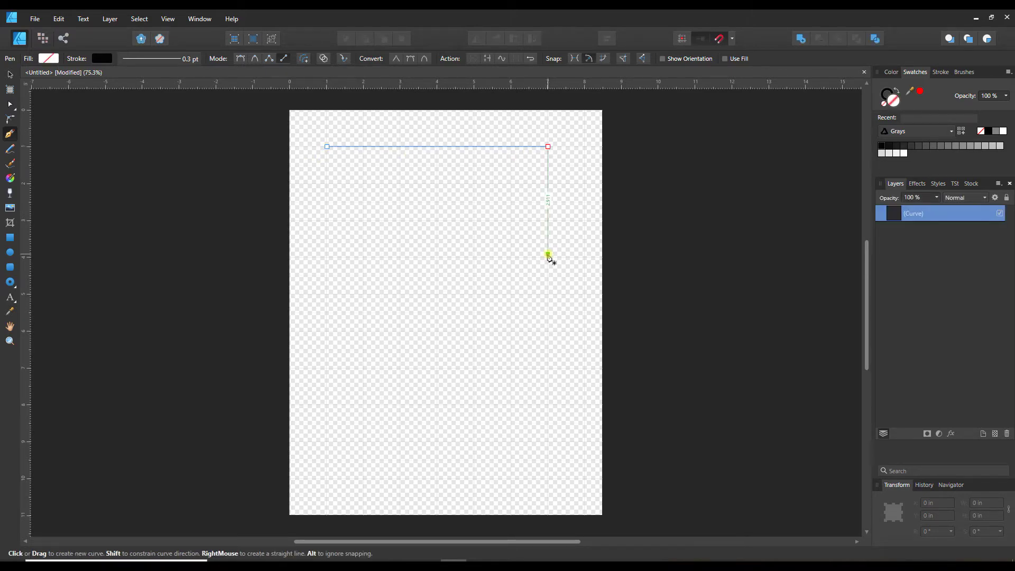
left_click(186, 61)
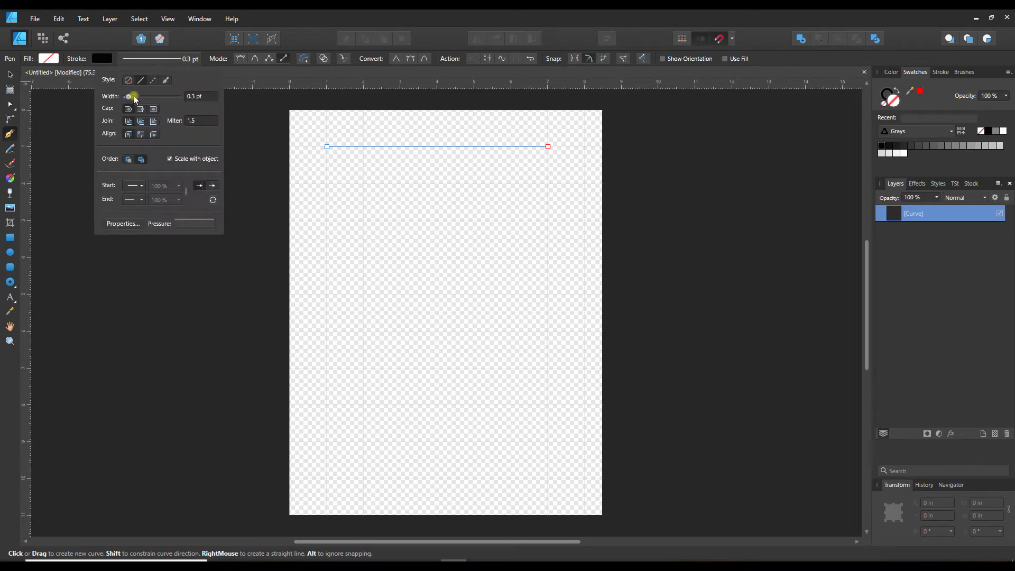
left_click_drag(131, 97, 160, 99)
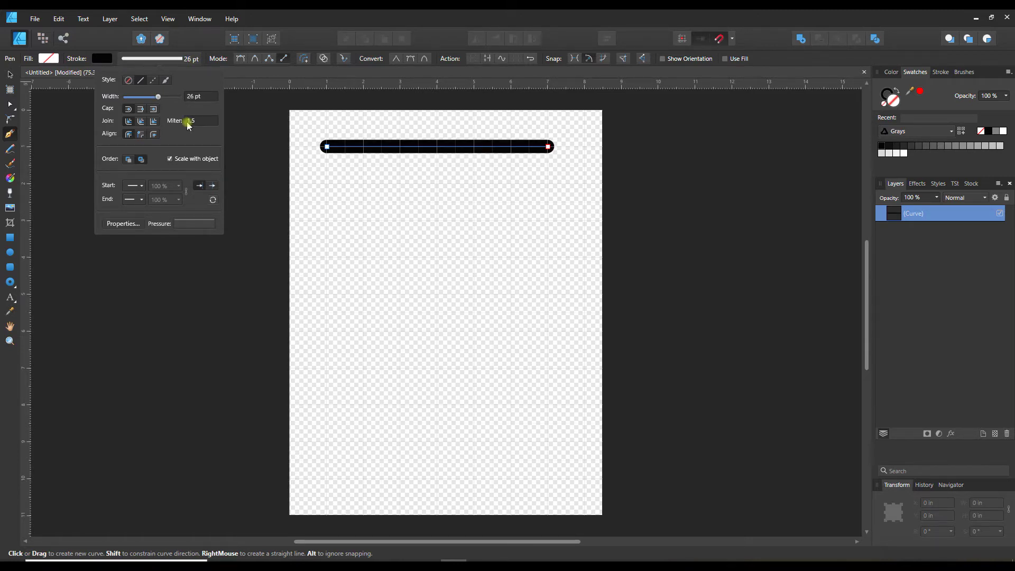
left_click(140, 109)
Try Square, Butt and Square caps on the line, finally settling on Round Cap
left_click(154, 109)
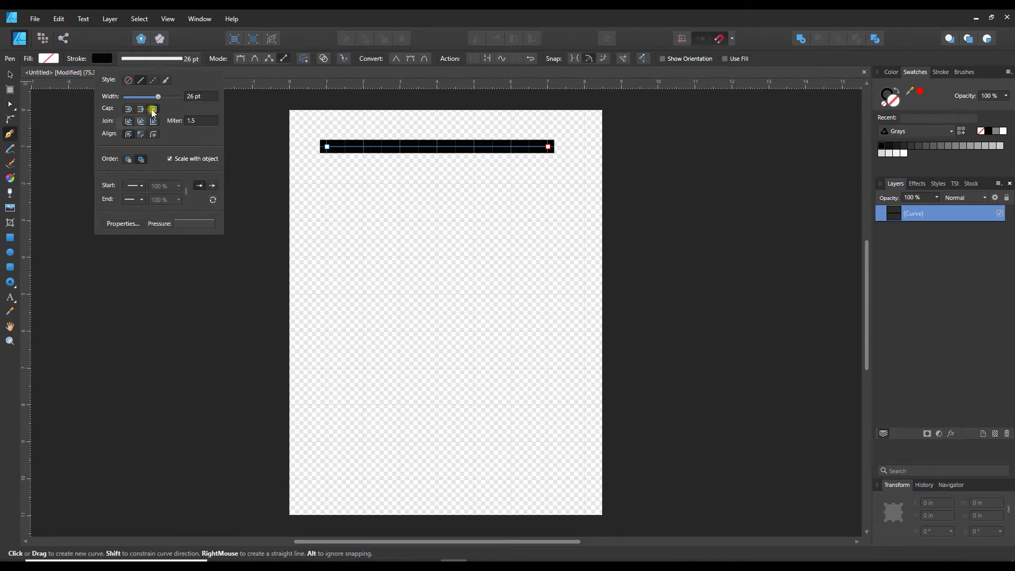
left_click(142, 109)
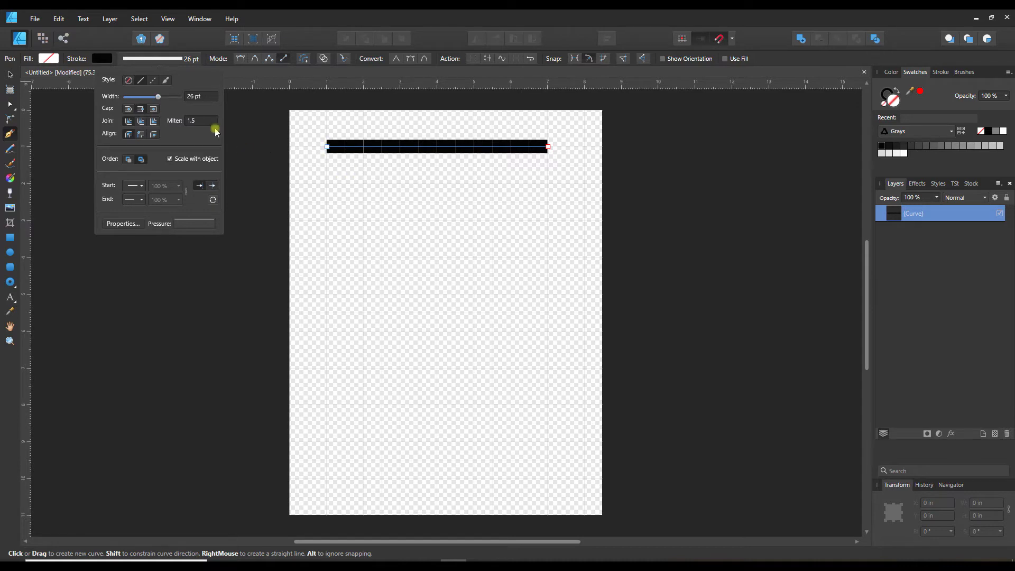
left_click(154, 109)
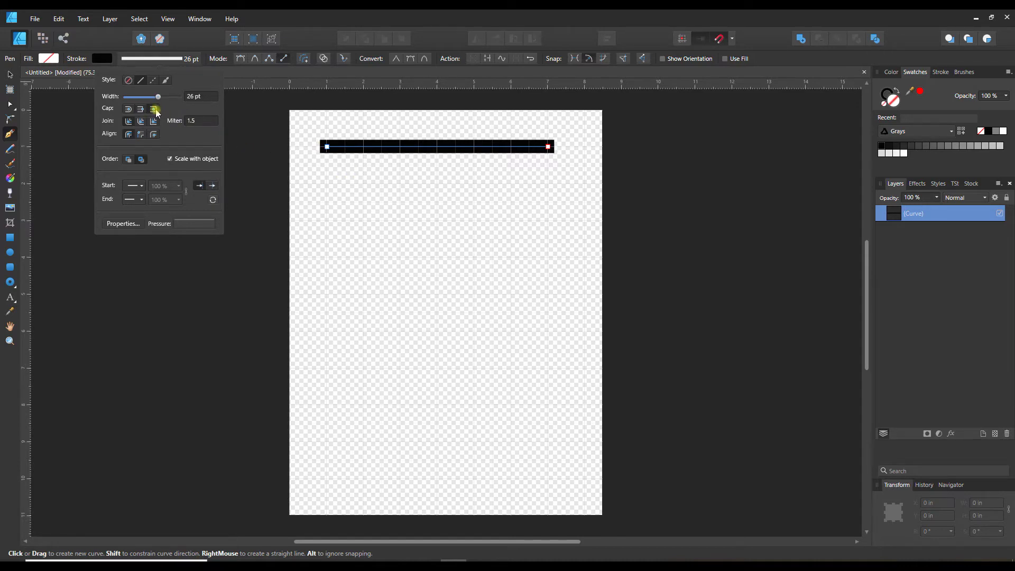
left_click(128, 110)
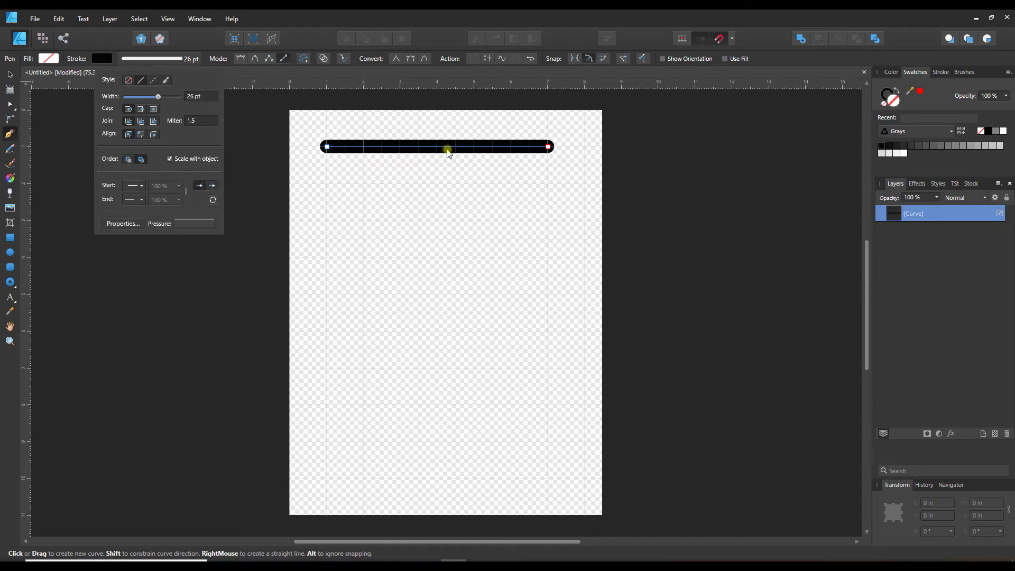
Copy and paste the thick line, placing the duplicate just below the original
left_click(369, 149)
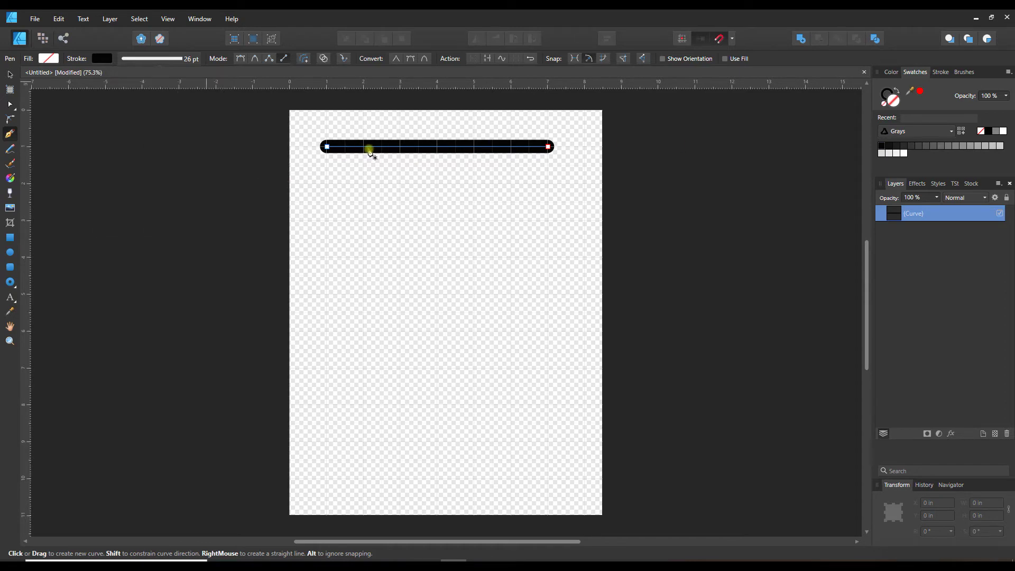
left_click(10, 74)
left_click(402, 148)
key("ctrl+c")
key("ctrl+v")
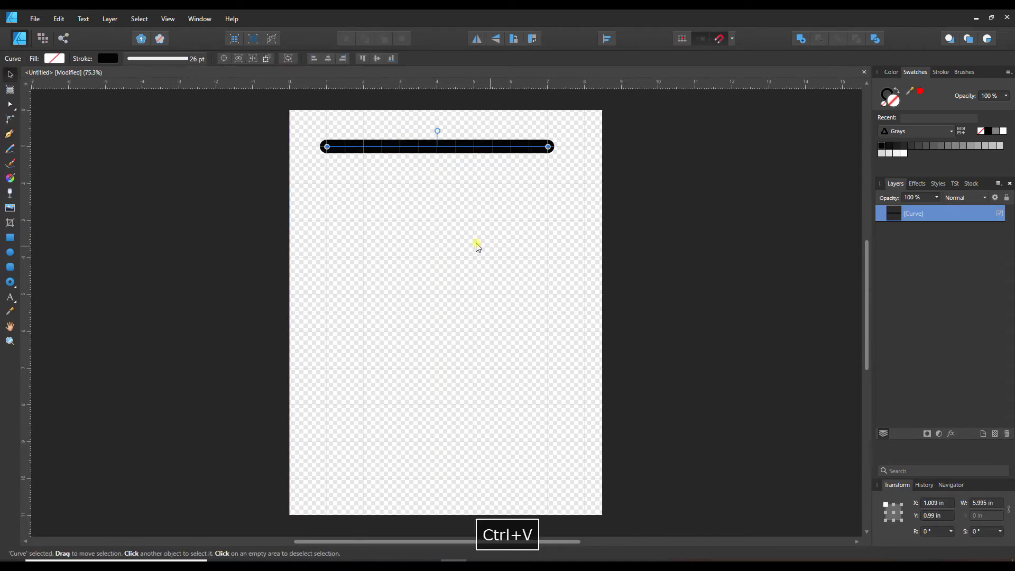
left_click_drag(419, 153, 422, 188)
Group both lines and enlarge the group to 6.519 in by 1.092 in
left_click_drag(304, 124, 573, 211)
key("ctrl+g")
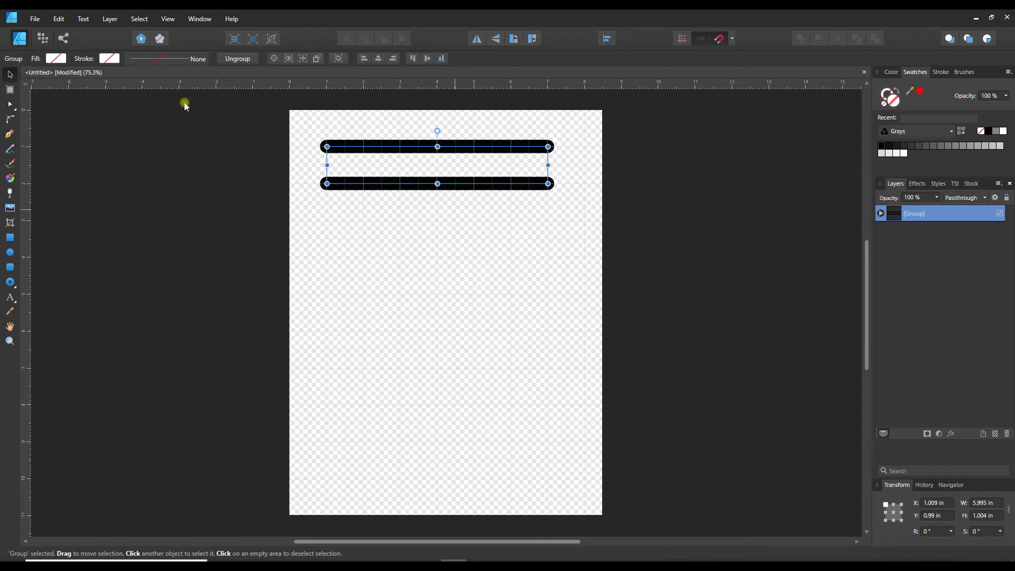
left_click(110, 19)
left_click(540, 306)
left_click(516, 290)
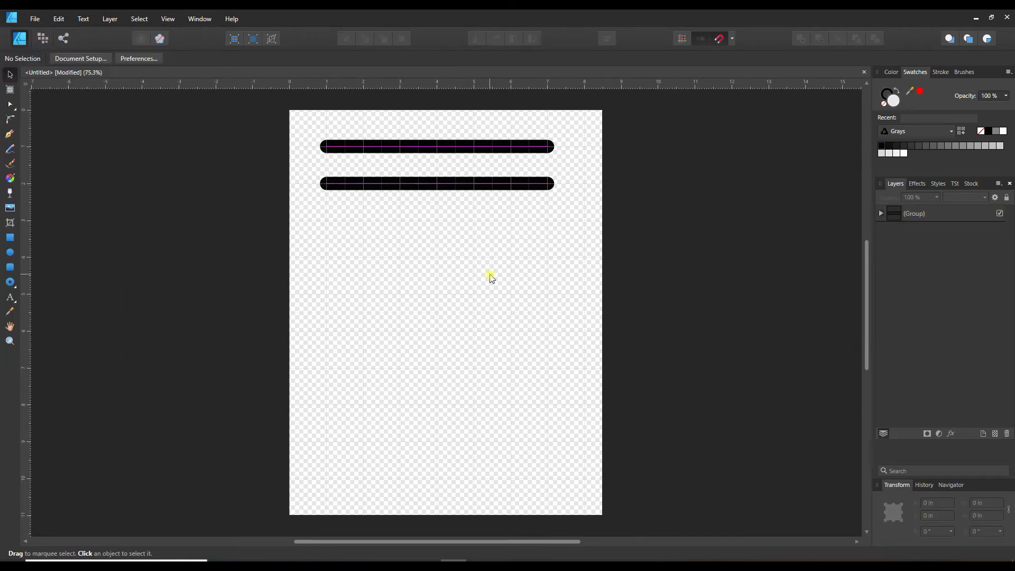
left_click(547, 184)
mouse_move(548, 184)
left_mouse_down()
mouse_move(510, 164)
mouse_move(390, 136)
mouse_move(578, 202)
mouse_move(474, 158)
mouse_move(389, 140)
mouse_move(562, 215)
left_mouse_up()
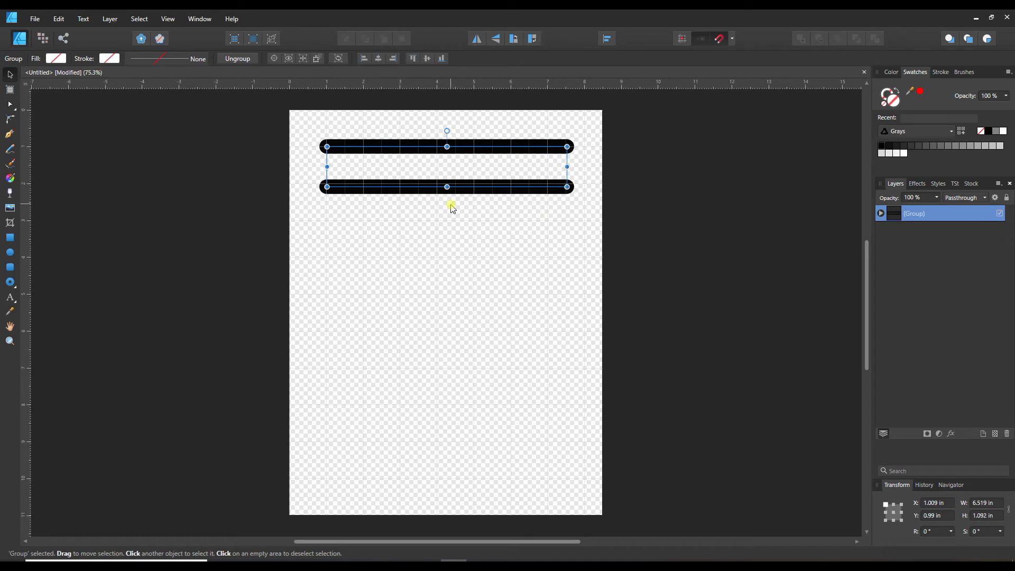
Ungroup the lines and check each line's stroke width after scaling
left_click(162, 59)
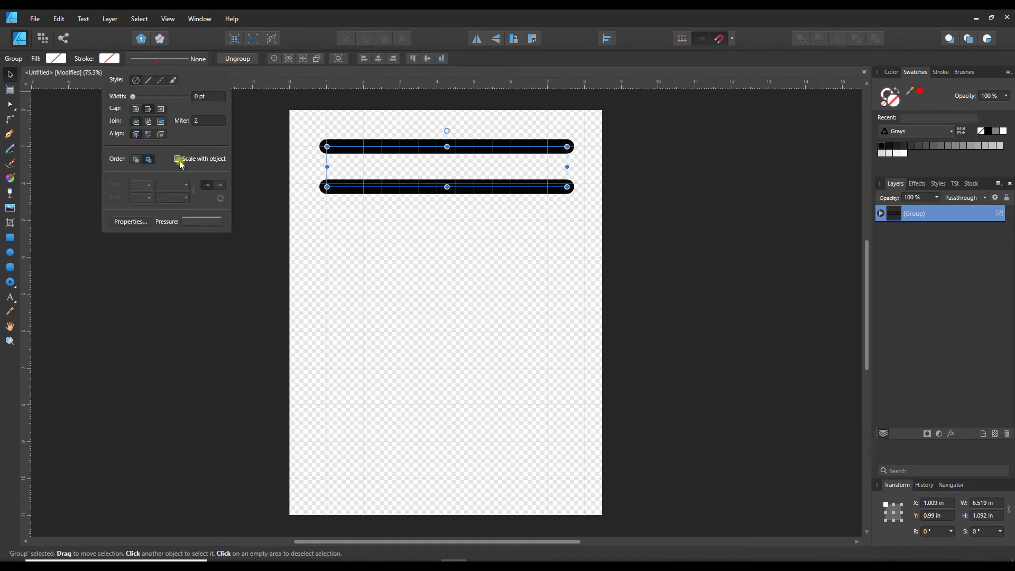
left_click(288, 177)
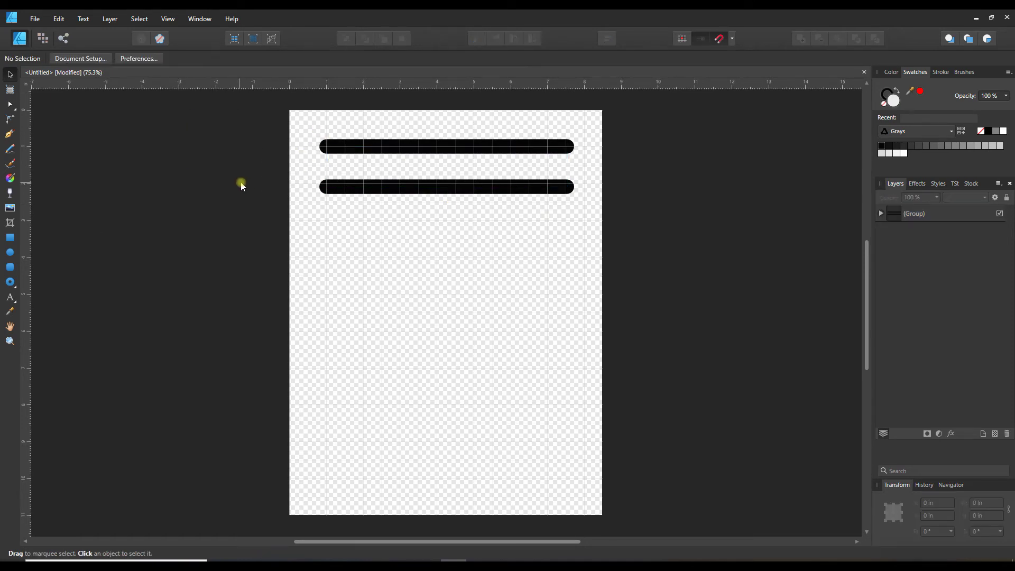
key("ctrl+z")
key("ctrl+shift+g")
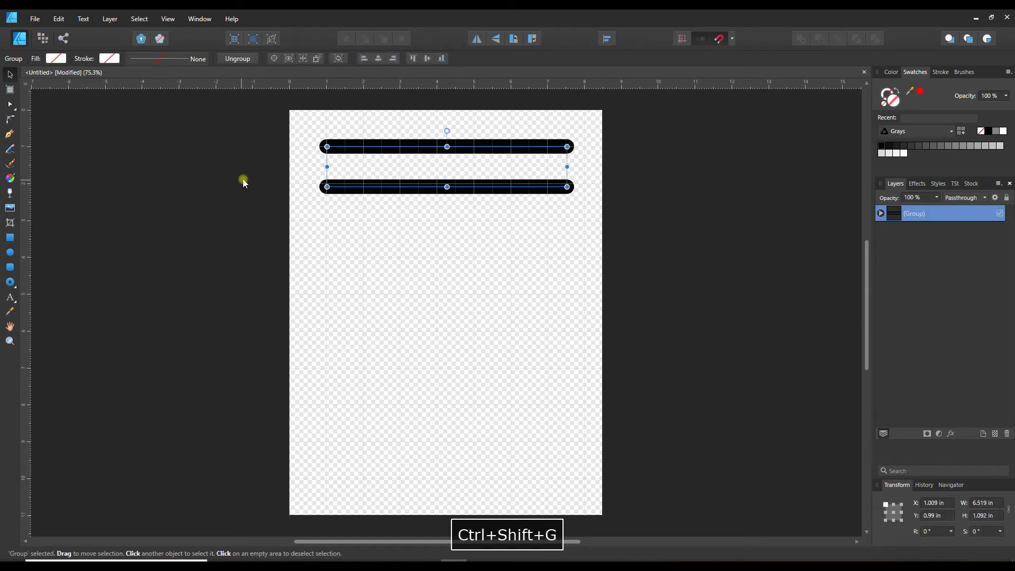
left_click(447, 211)
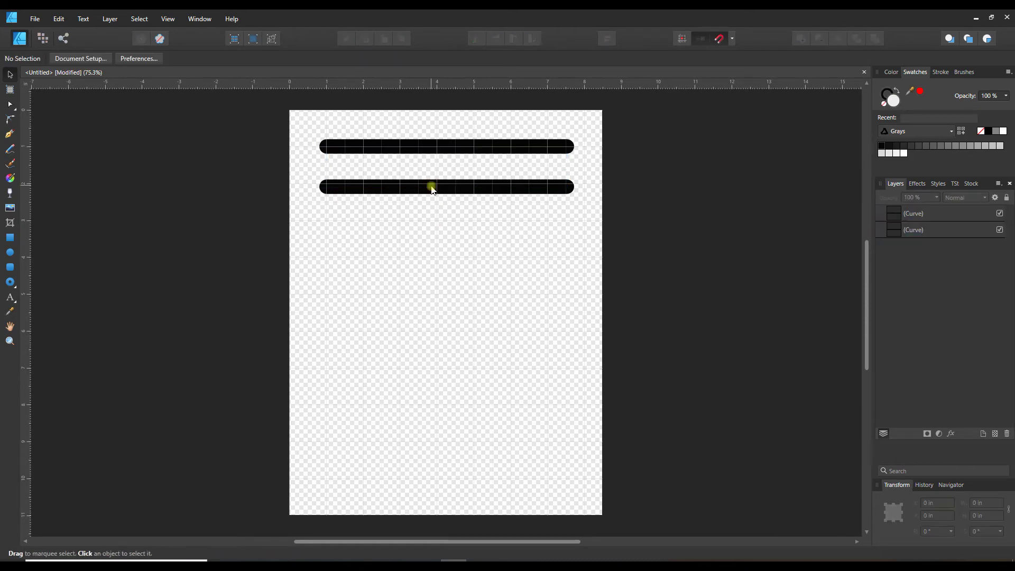
left_click(432, 188)
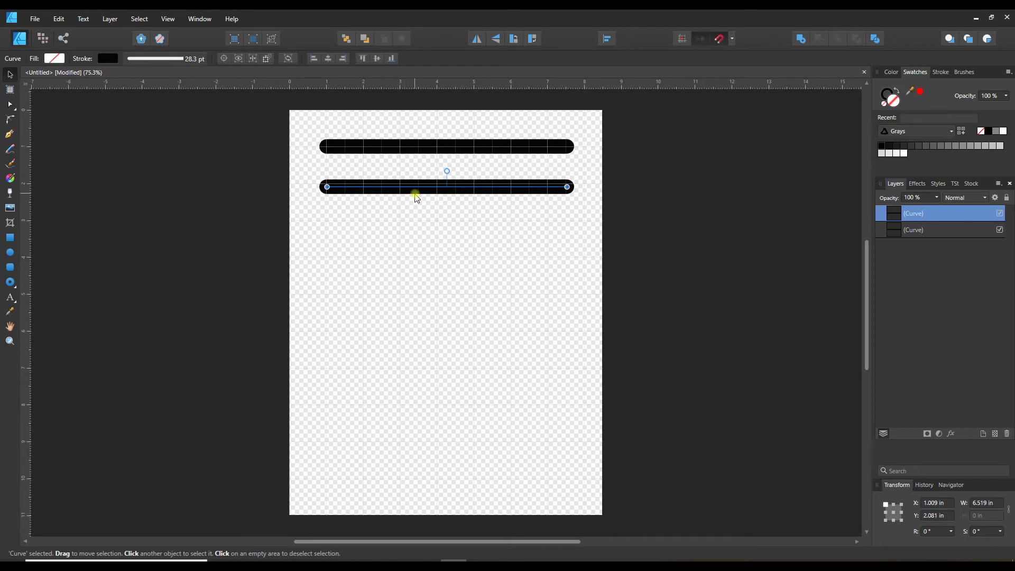
left_click(194, 59)
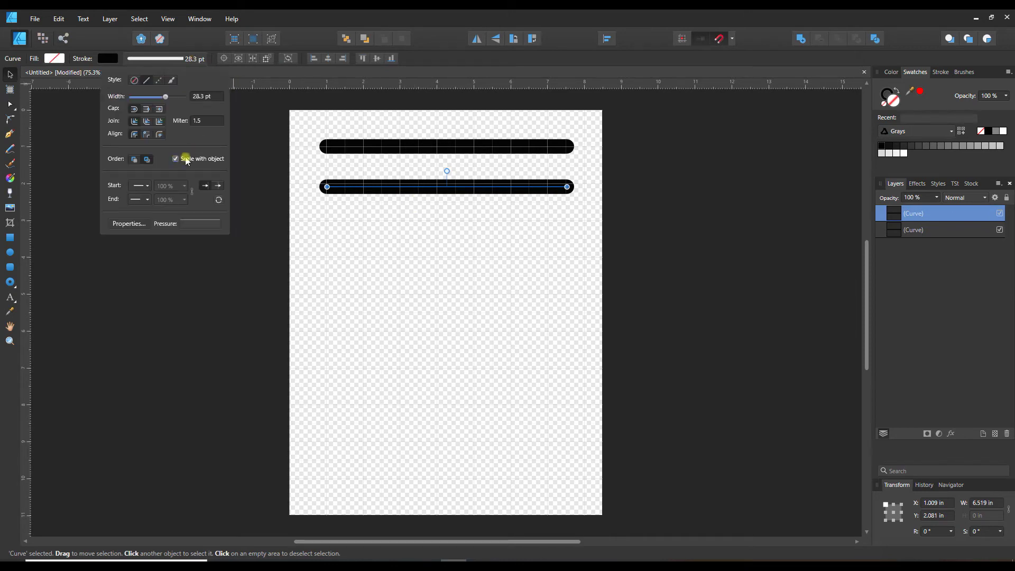
left_click(339, 145)
left_click(193, 59)
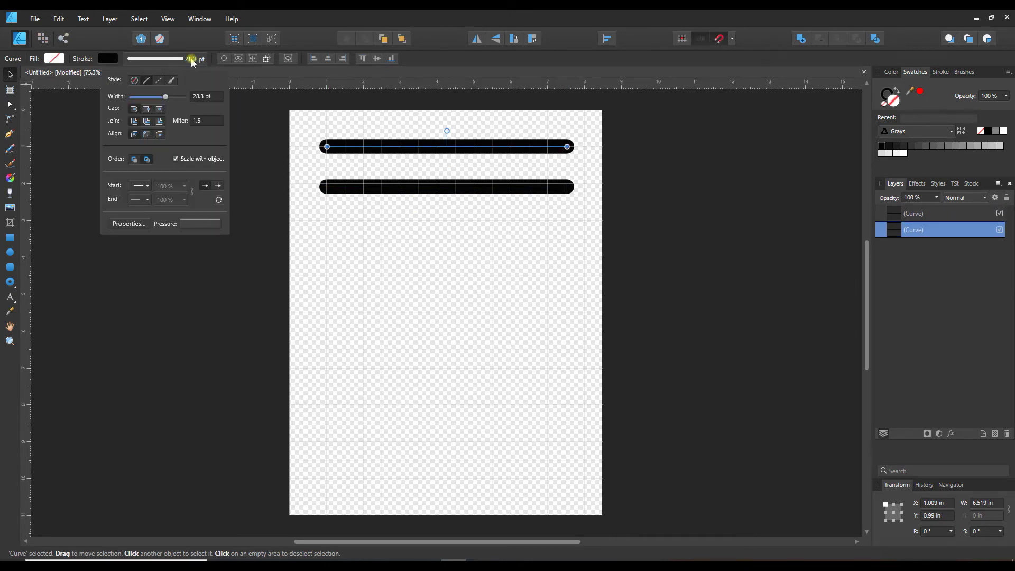
Regroup both lines and move the group to the page's top-left corner, partly off the edge
left_click(308, 129)
left_click_drag(308, 129, 591, 247)
key("ctrl+g")
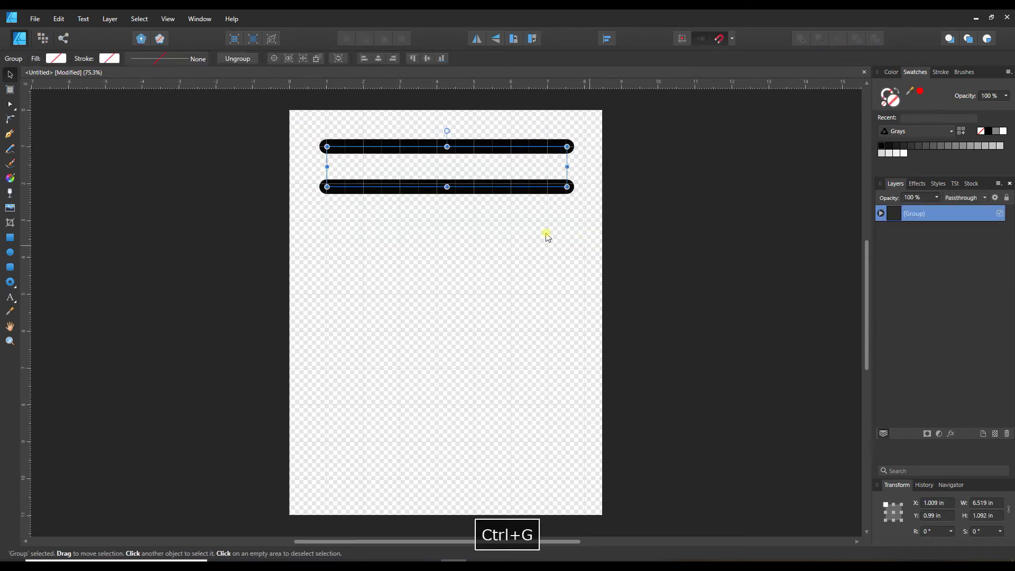
left_click_drag(608, 220, 526, 240)
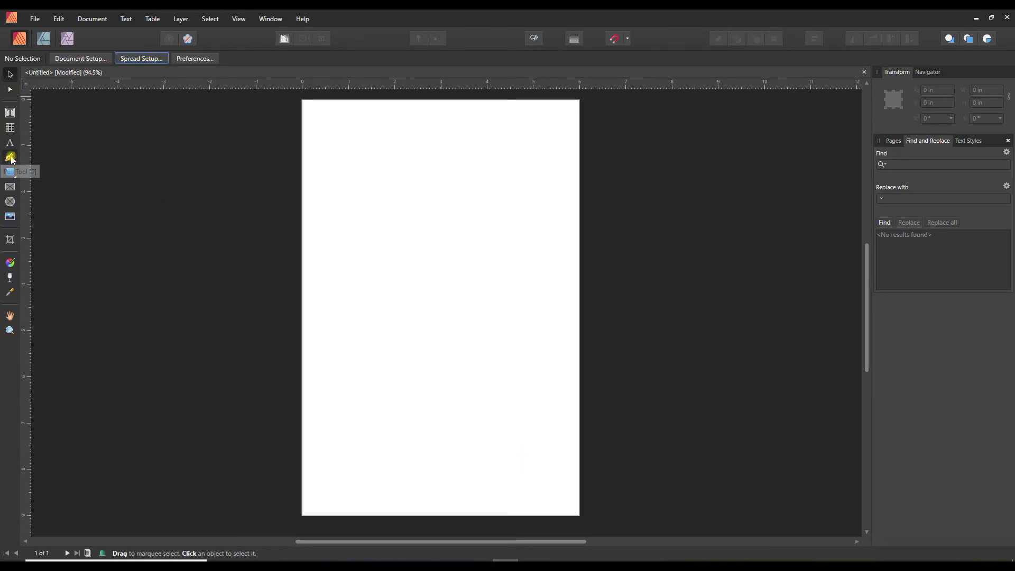
Draw a horizontal Pen line in Line mode across the upper page and set its stroke to 7.1 pt
left_click(10, 157)
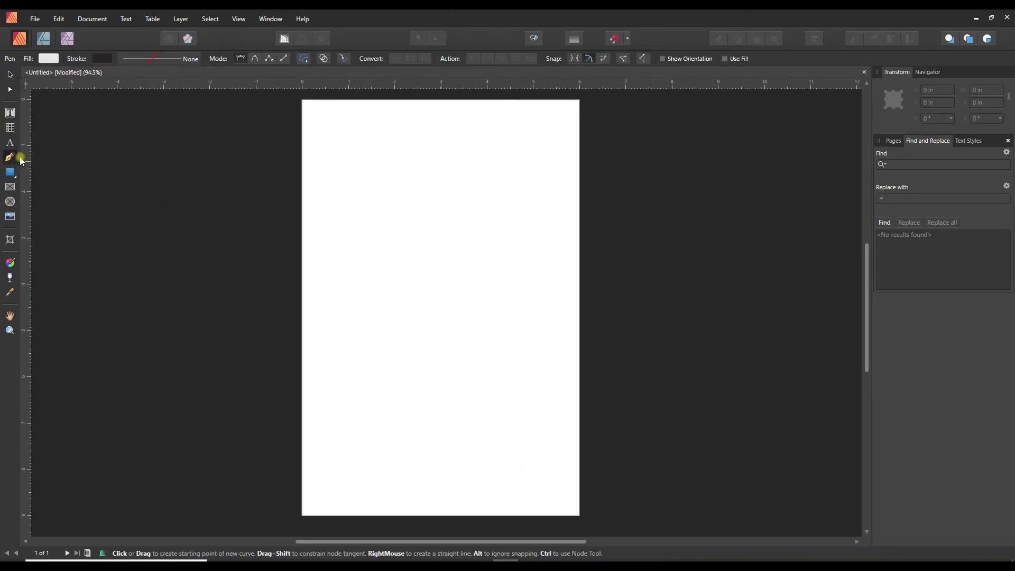
left_click(290, 58)
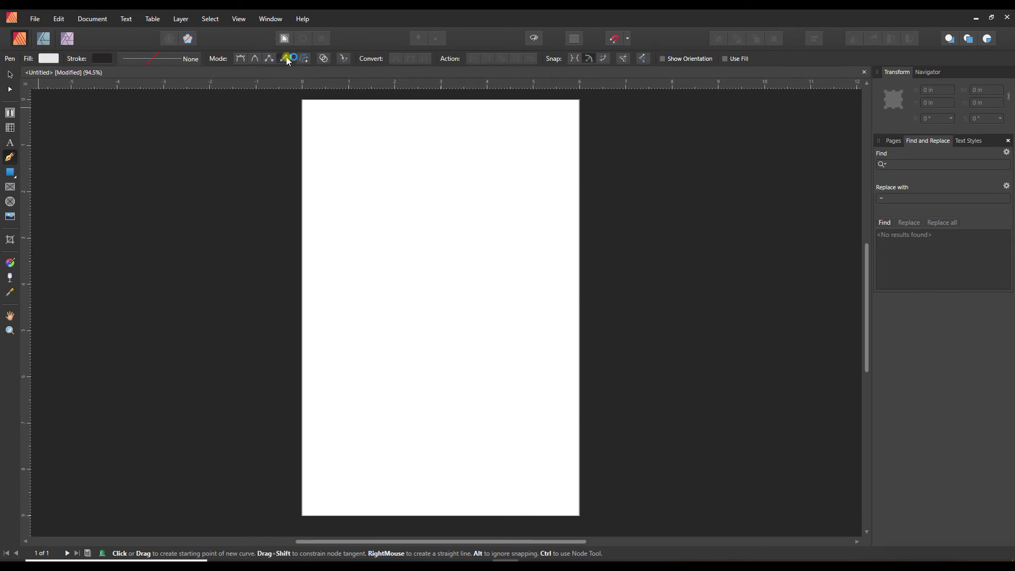
left_click(287, 59)
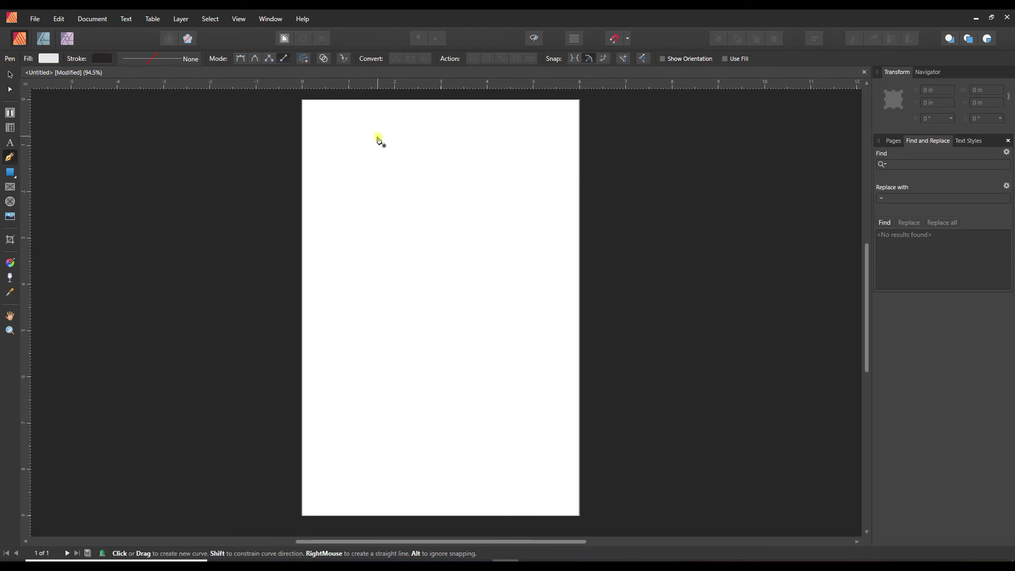
left_click(375, 193)
left_click(540, 193)
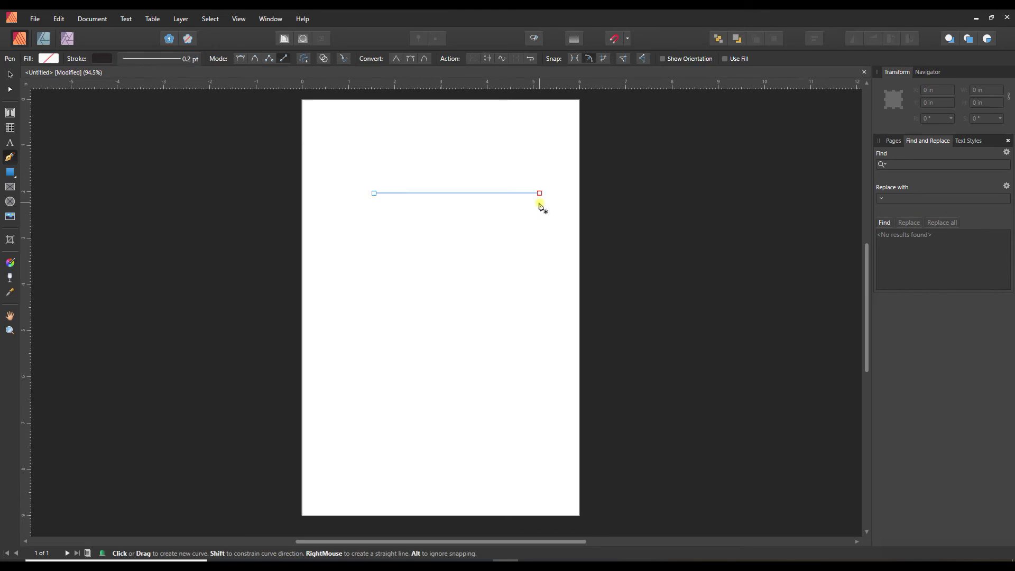
left_click(171, 59)
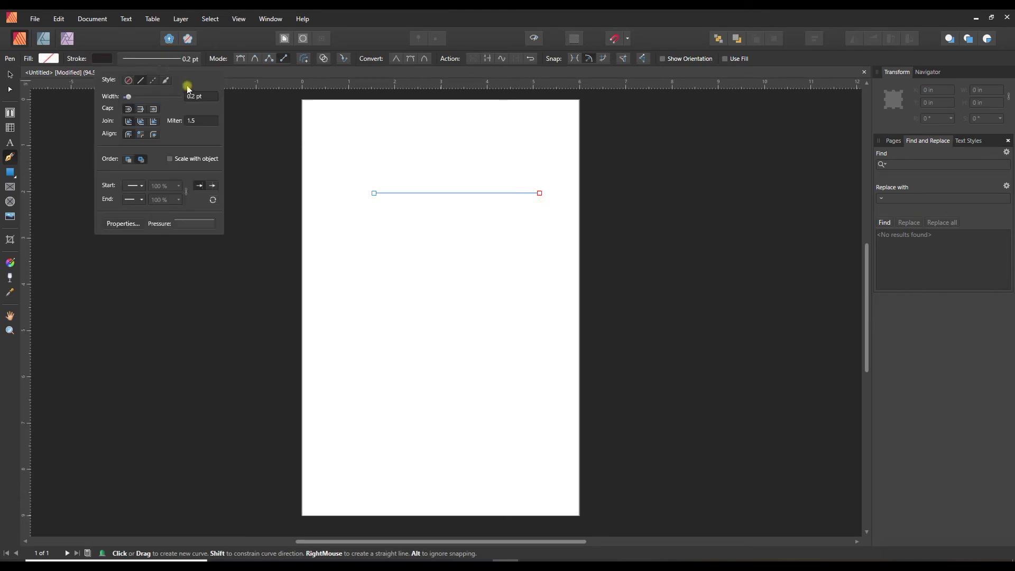
left_click_drag(127, 92, 147, 99)
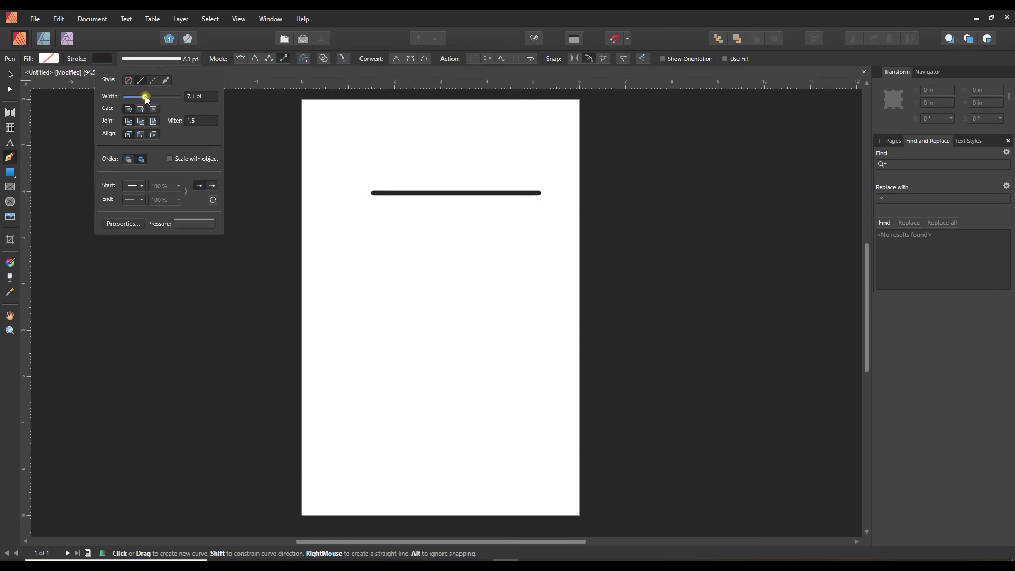
Apply a dashed style with dash and gap lengths of 2, then revert the stroke to solid
left_click(151, 81)
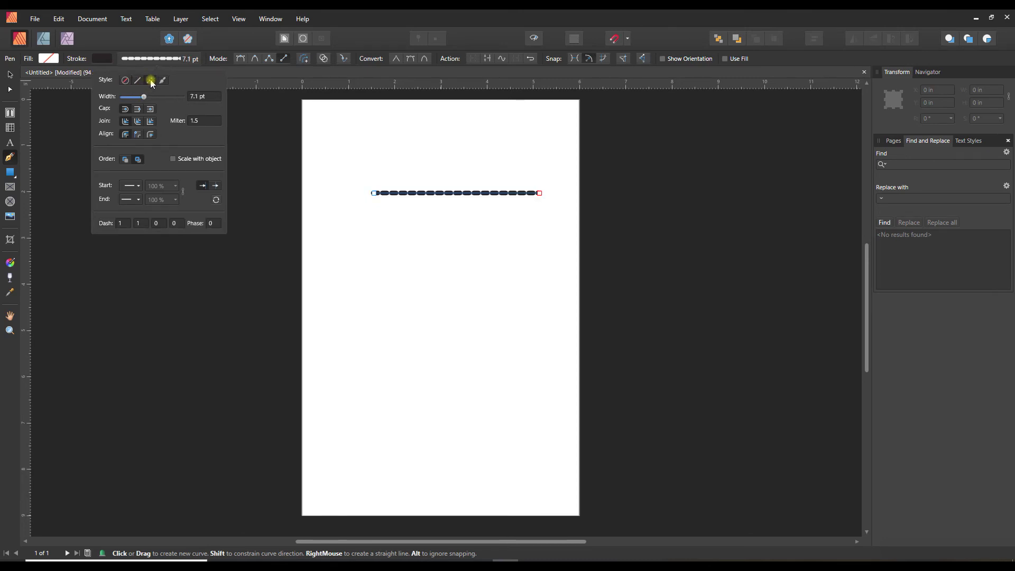
left_click(126, 226)
left_click(126, 225)
left_click(147, 224)
type("2")
key("Return")
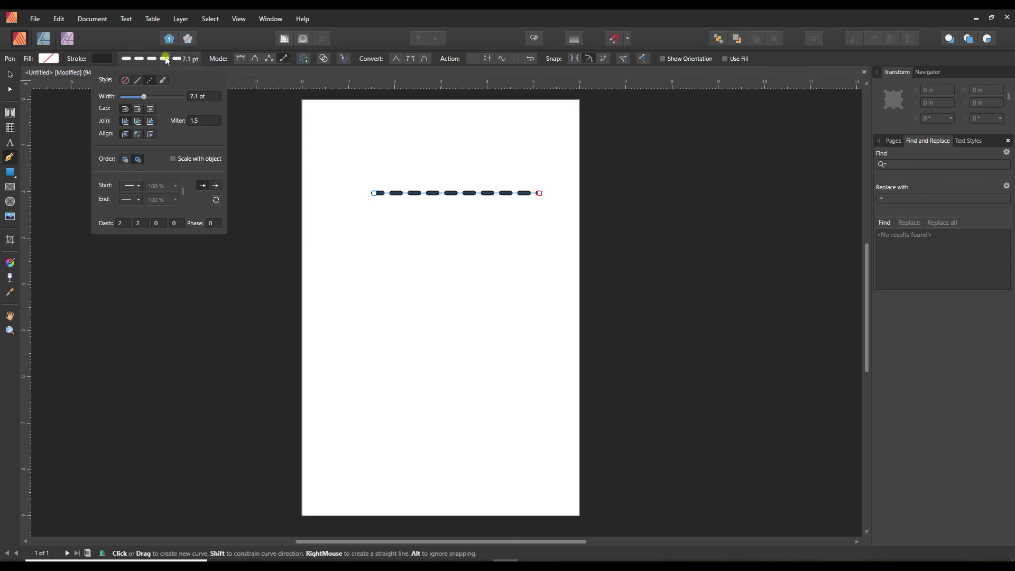
left_click(137, 81)
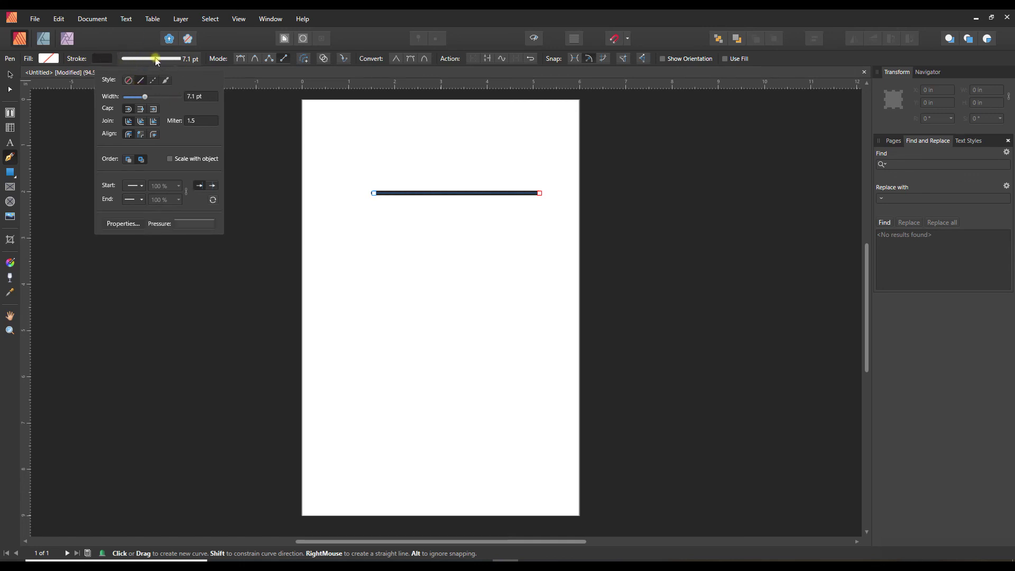